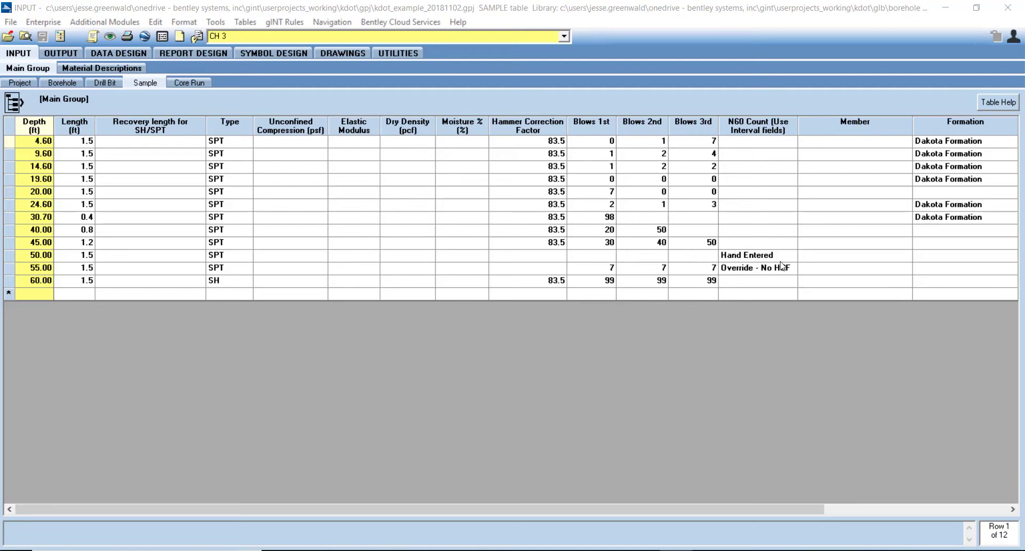
Step: Enable Calculate N60 in the project data and recalculate the Sample table for borehole CH 3
click(19, 83)
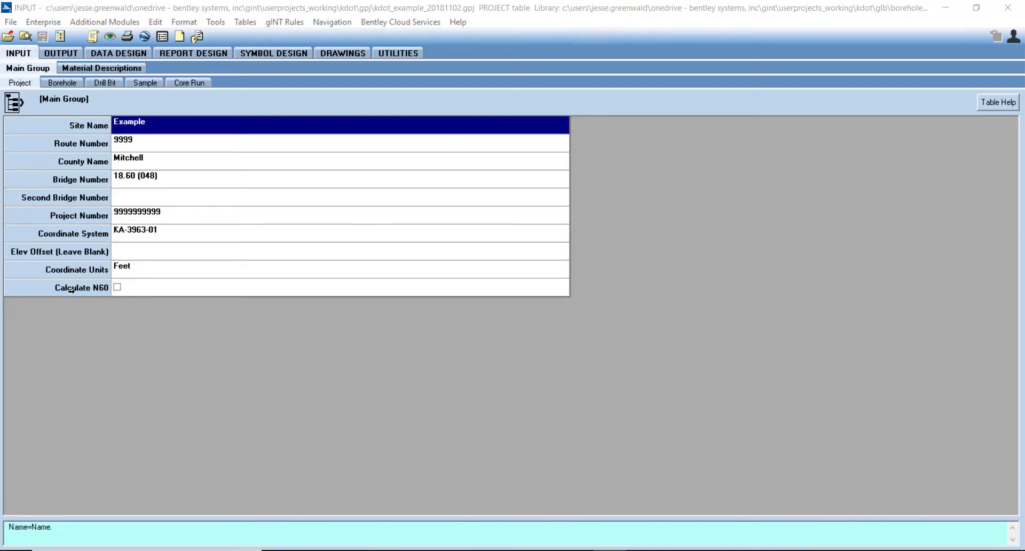
click(117, 287)
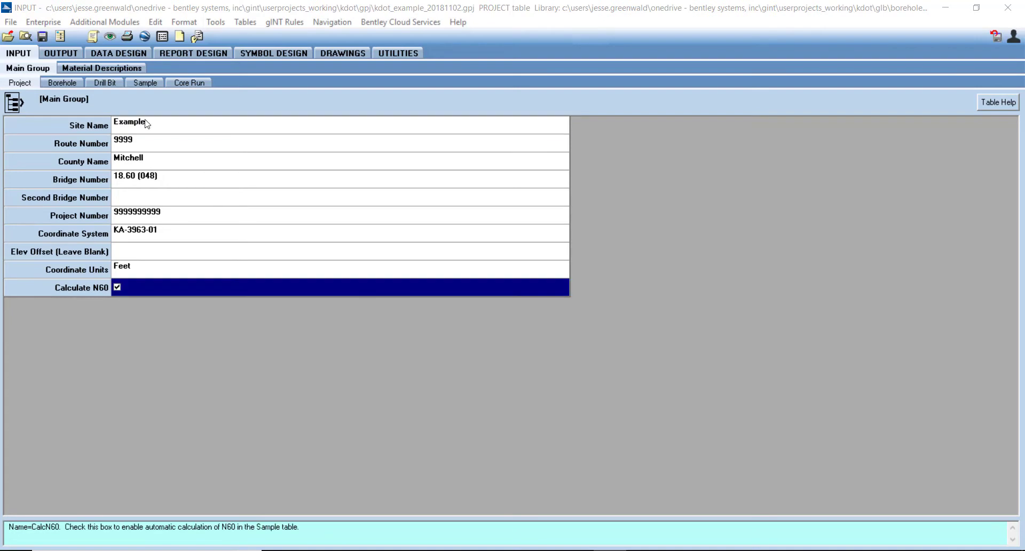
click(146, 84)
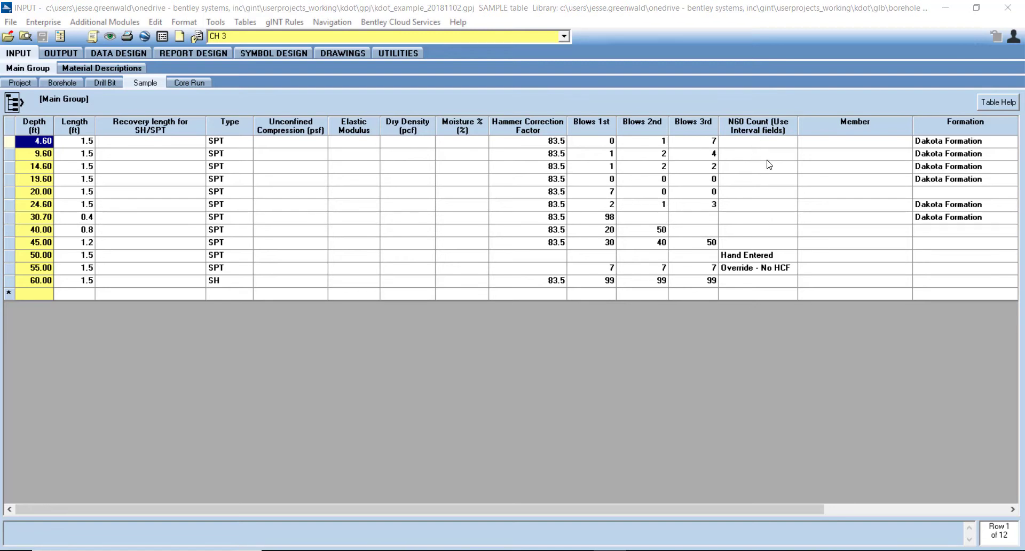
click(284, 22)
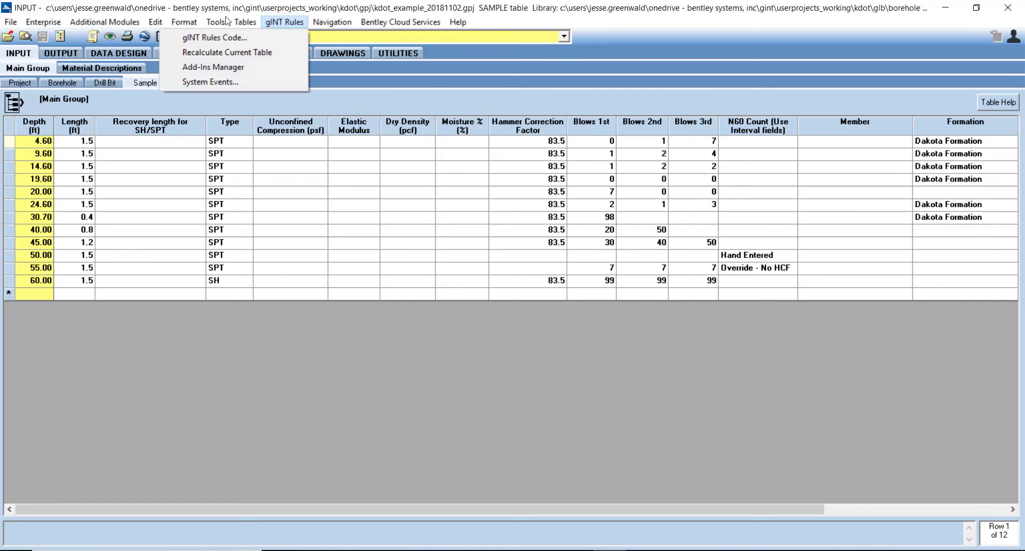
click(278, 52)
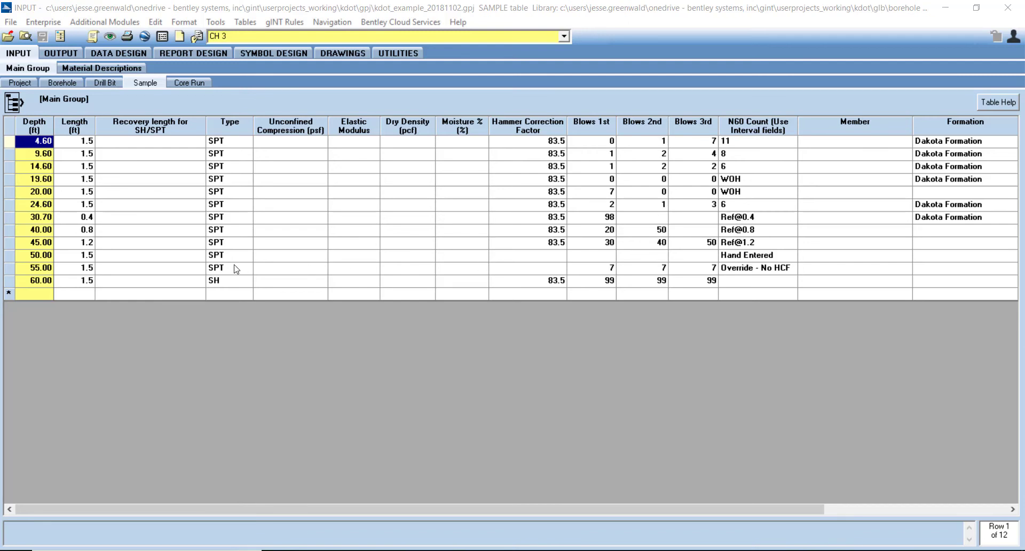
Step: Try to override the N60 count of the 4.60 ft sample with "Random Value" and save the table
click(765, 257)
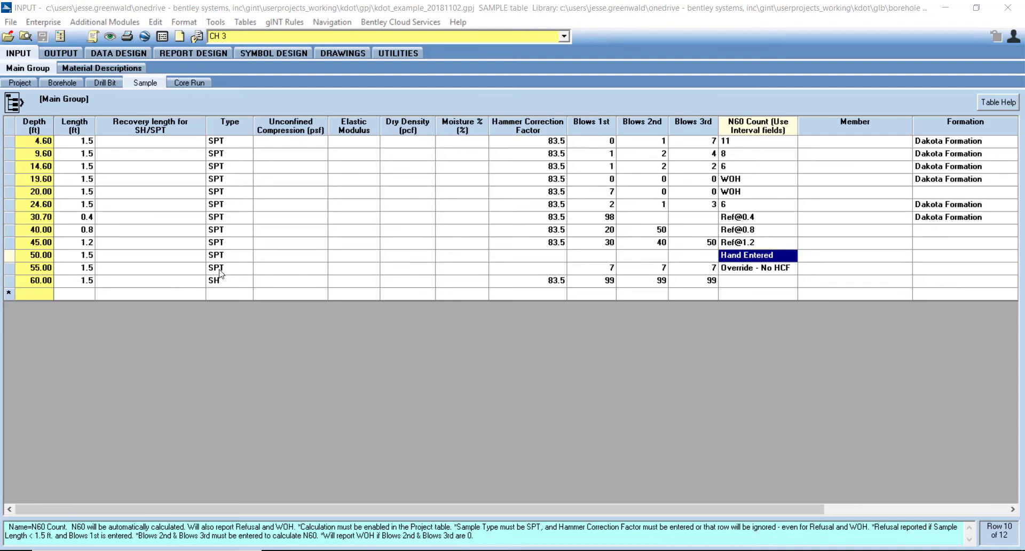
click(750, 268)
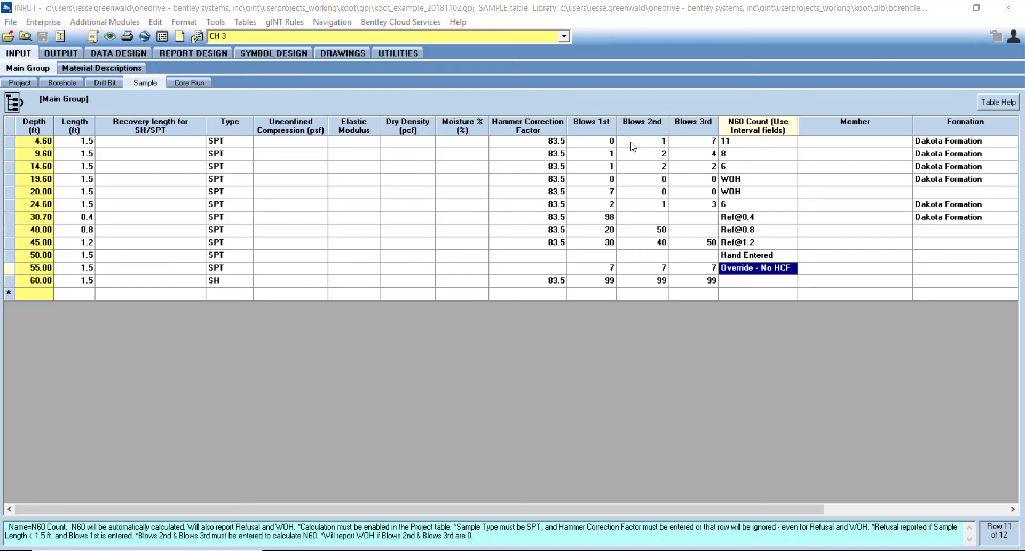
click(739, 144)
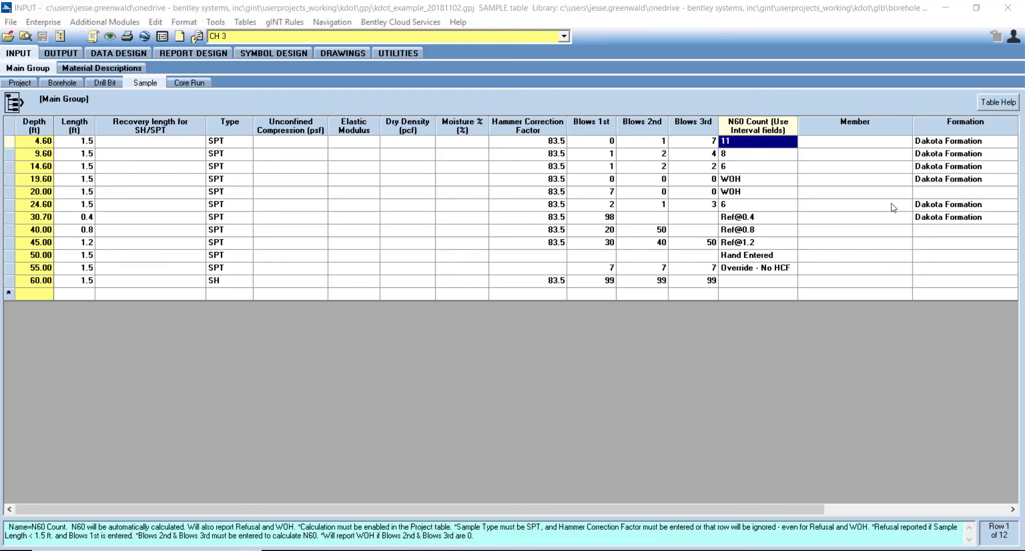
text(Random Value)
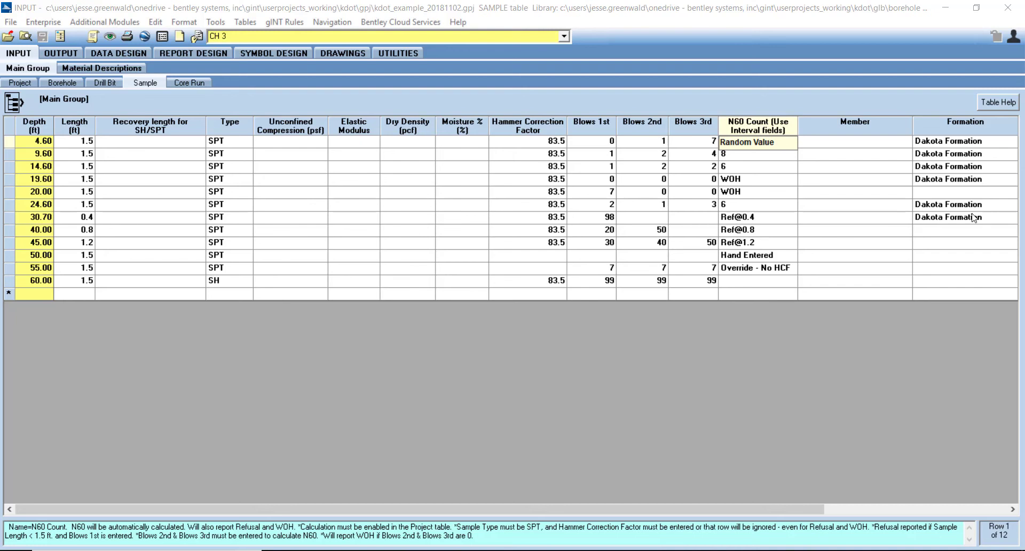
click(854, 191)
click(42, 36)
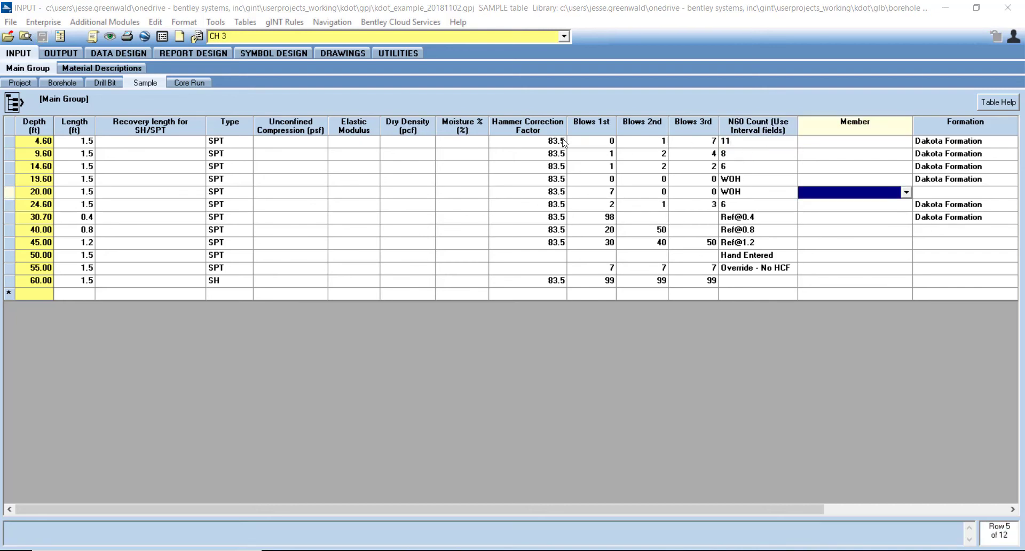
Step: Clear the 4.60 ft sample's hammer correction factor, enter "Random Value" as its N60 count, and save
click(546, 142)
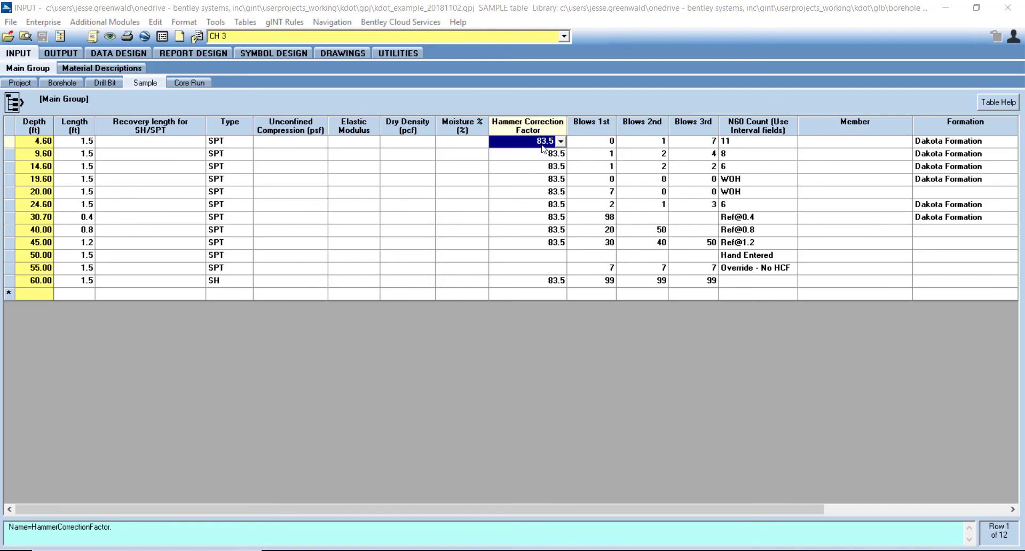
key(Delete)
click(757, 146)
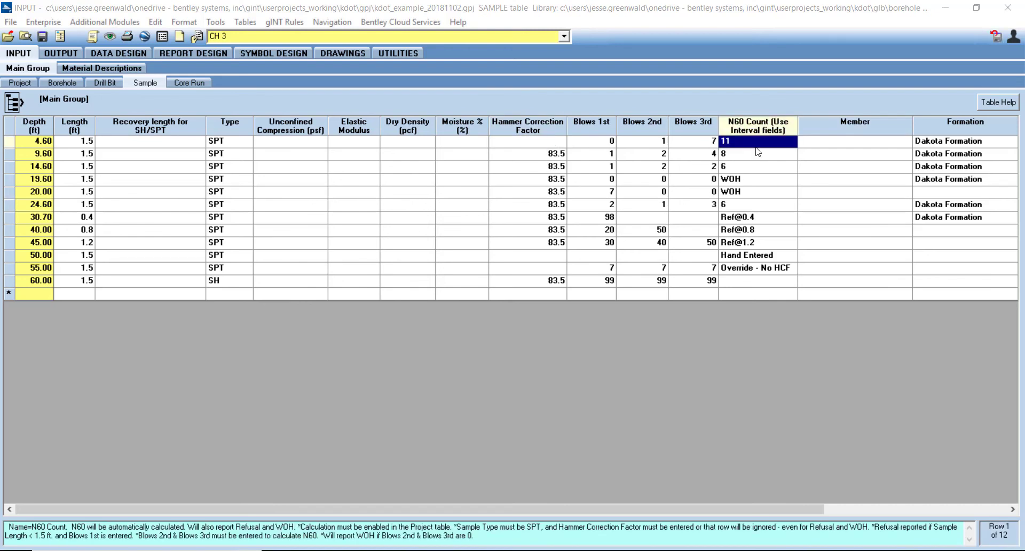
text(Random V)
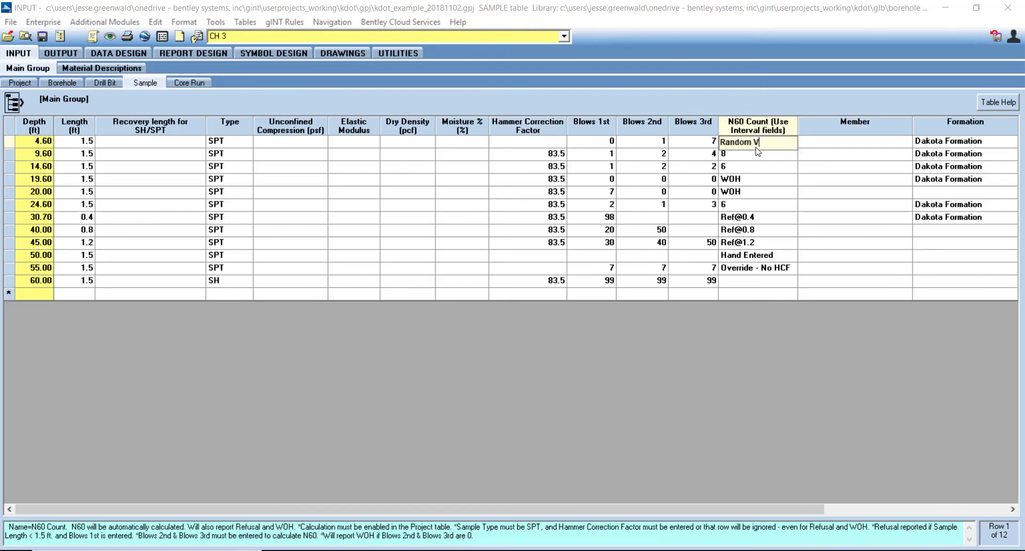
text(alue)
key(Tab)
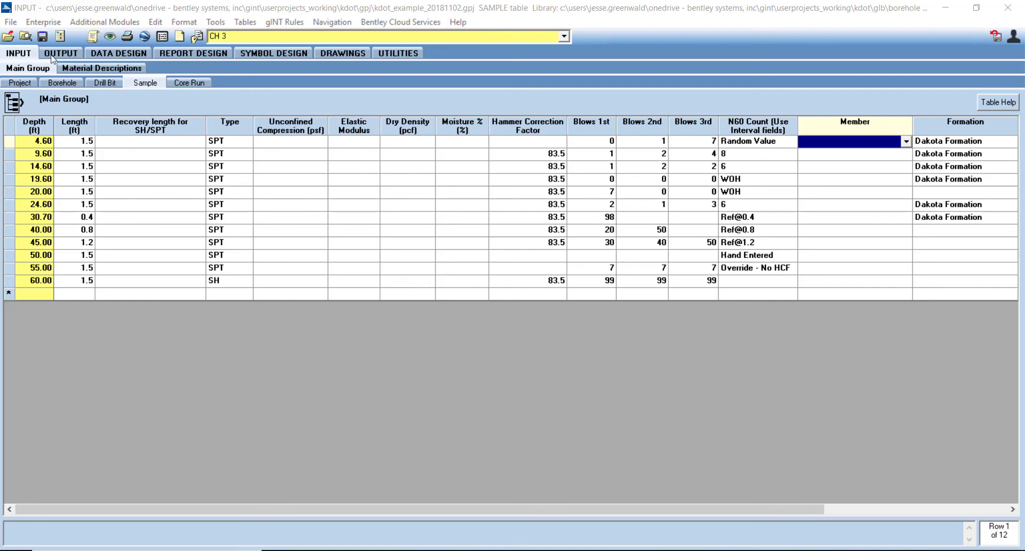
click(40, 34)
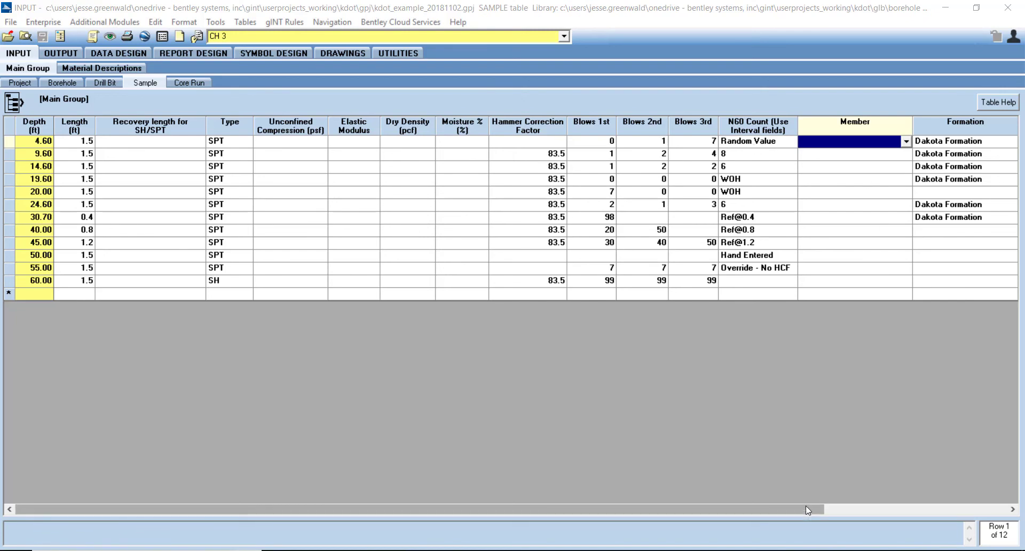
Step: Set the 4.60 ft sample's hammer correction factor to 83.5 and save so its N60 count is recalculated
drag(808, 506, 882, 501)
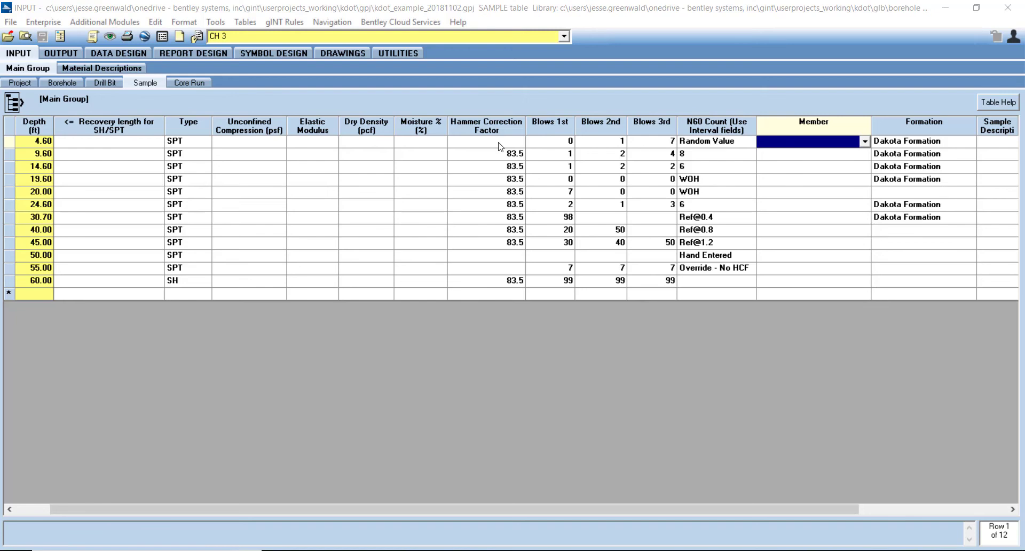
click(700, 147)
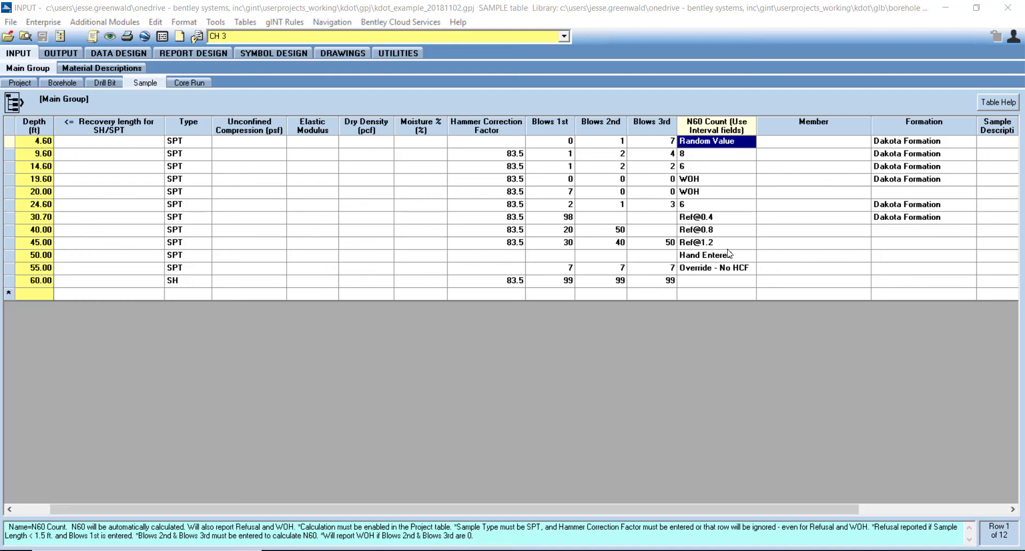
click(492, 143)
text(83.5)
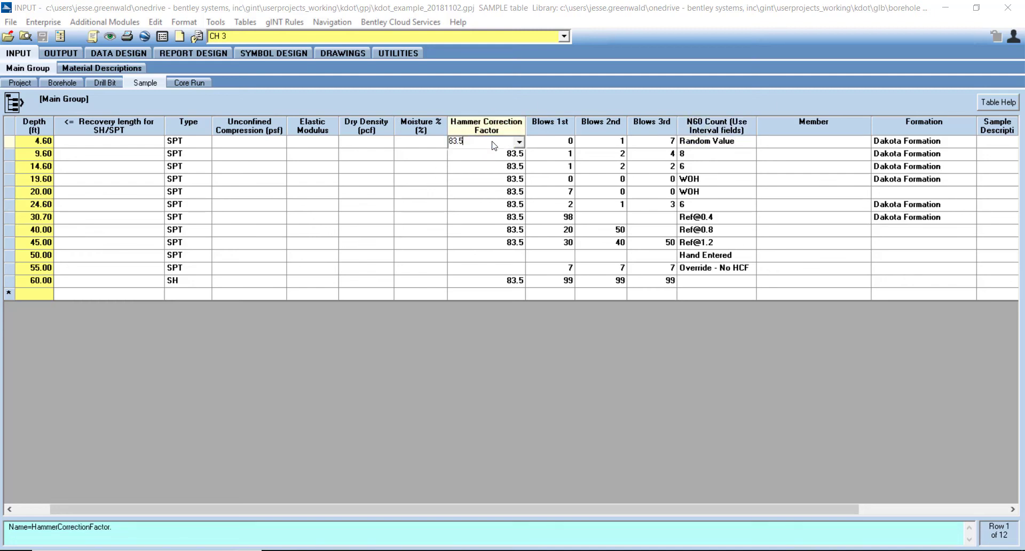
key(Return)
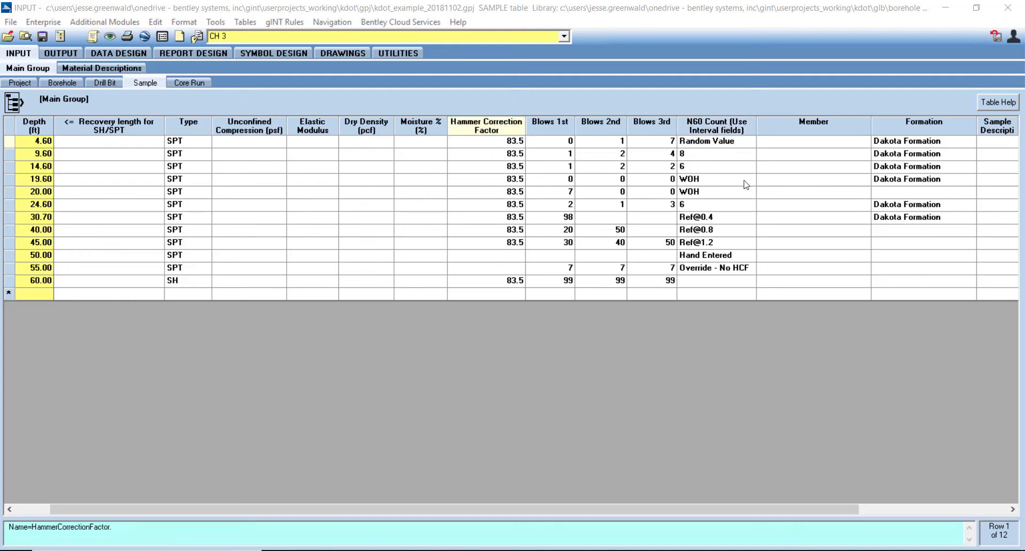
click(37, 36)
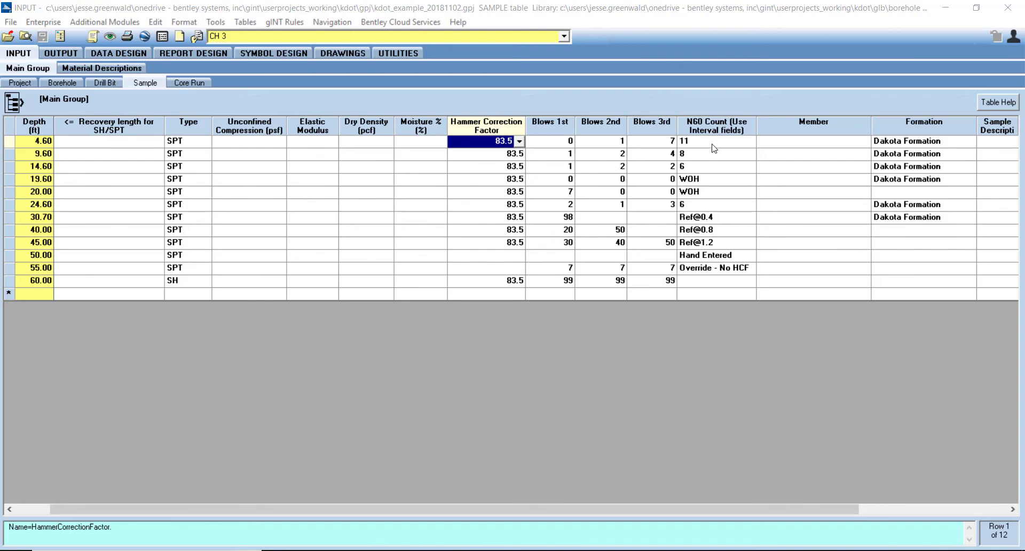
Step: Check the N60 count field of the 60.00 ft sample against its sample type
click(709, 284)
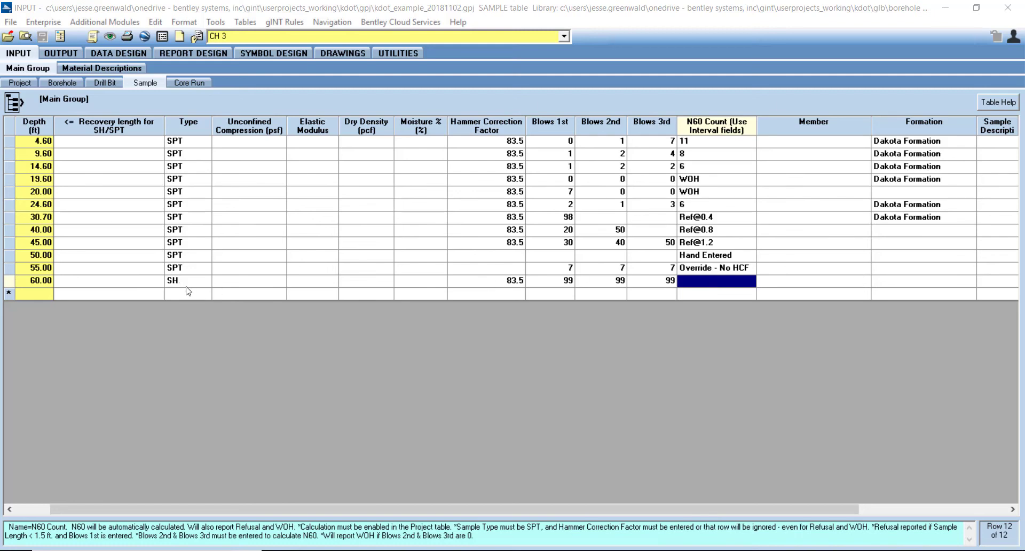
click(818, 287)
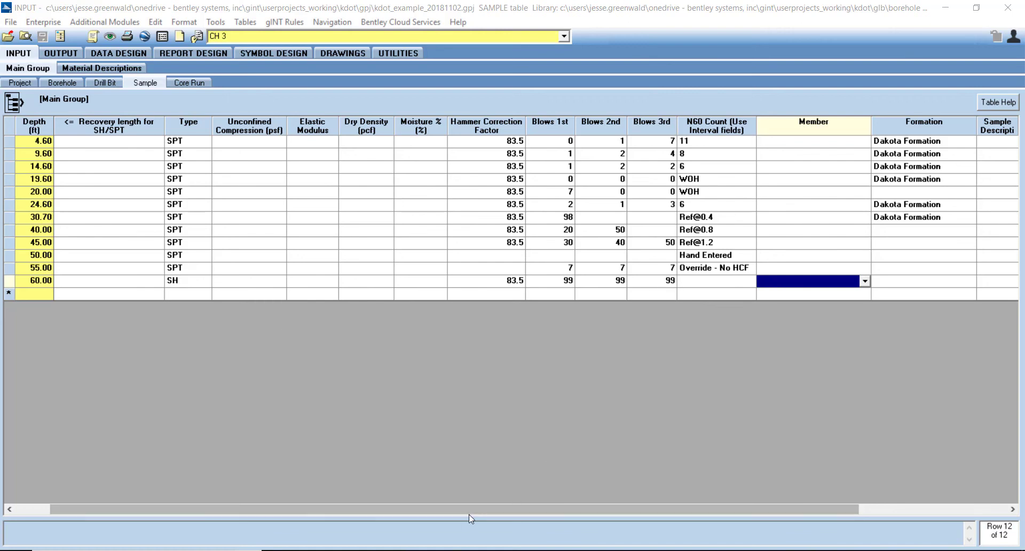
drag(469, 514, 309, 493)
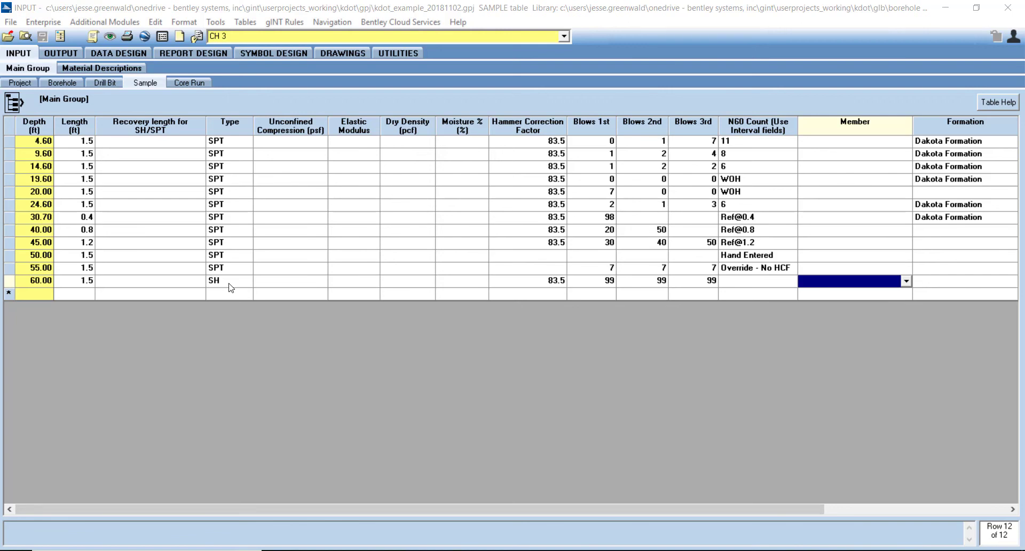
Step: Examine the IsNumeric check on SAMPLE.N60 Count in the KDOT N60 Calculation user system data, and return to the input data
click(196, 53)
click(118, 52)
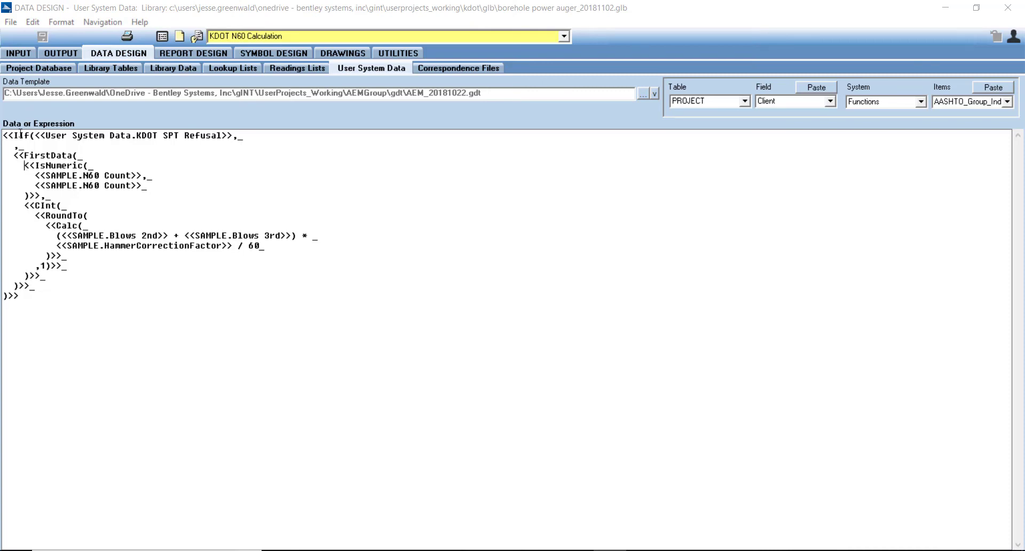
drag(24, 165, 40, 195)
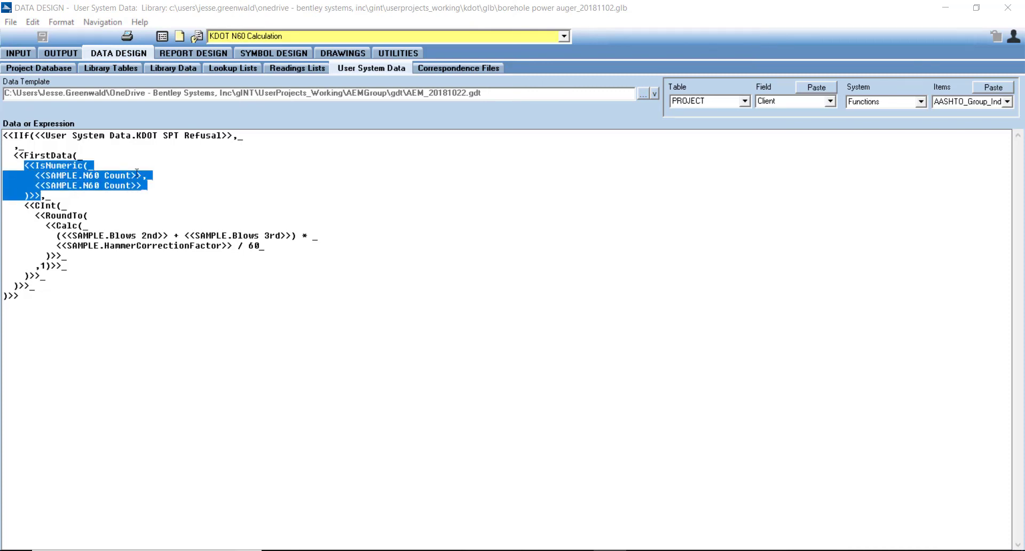
drag(142, 175, 36, 175)
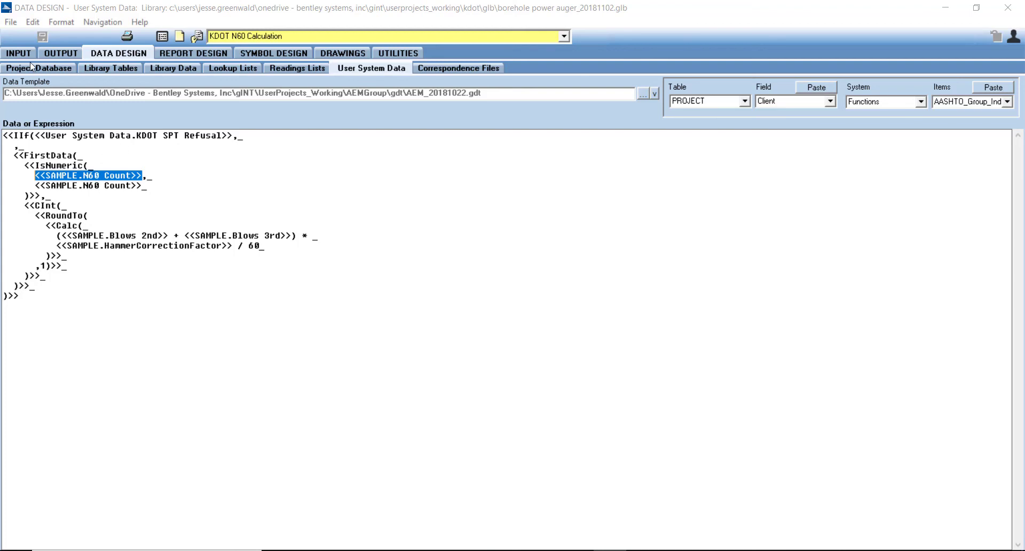
click(14, 50)
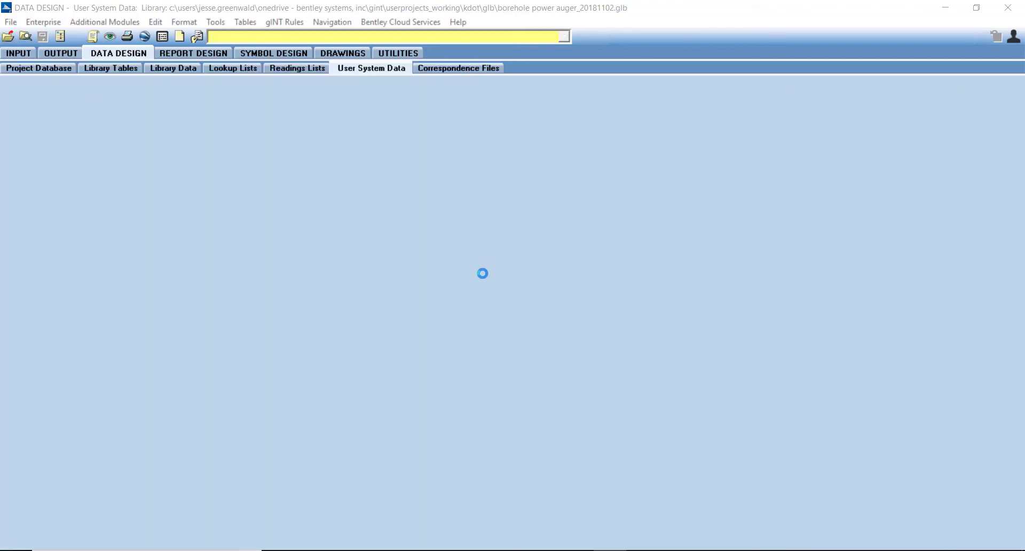